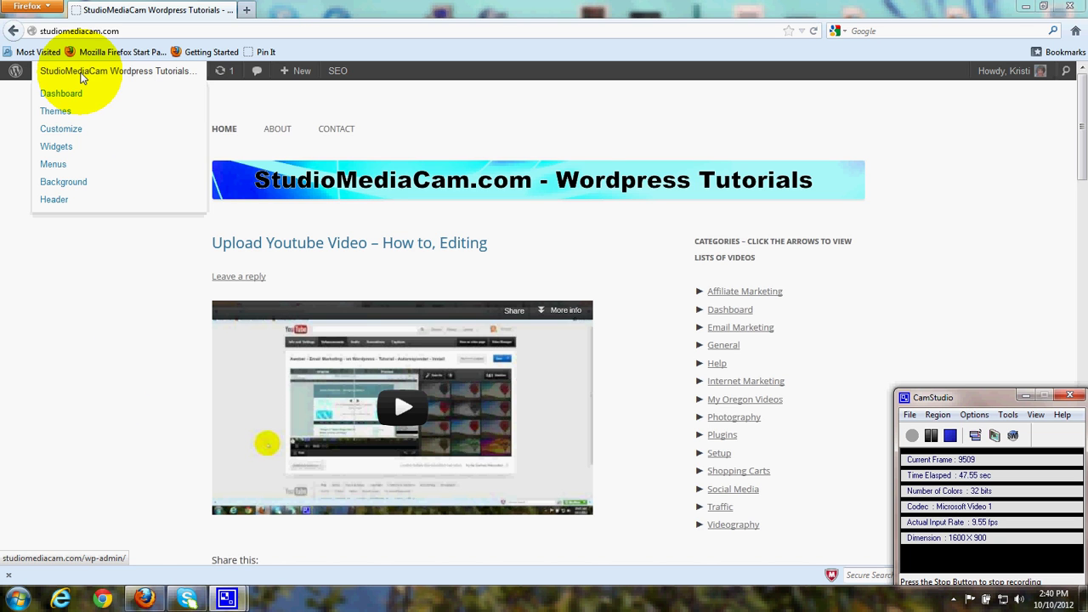
Step: Go from the Dashboard to Appearance > Themes, where Twenty Twelve is the current theme
{"action": "left_click", "coordinate": [83, 95]}
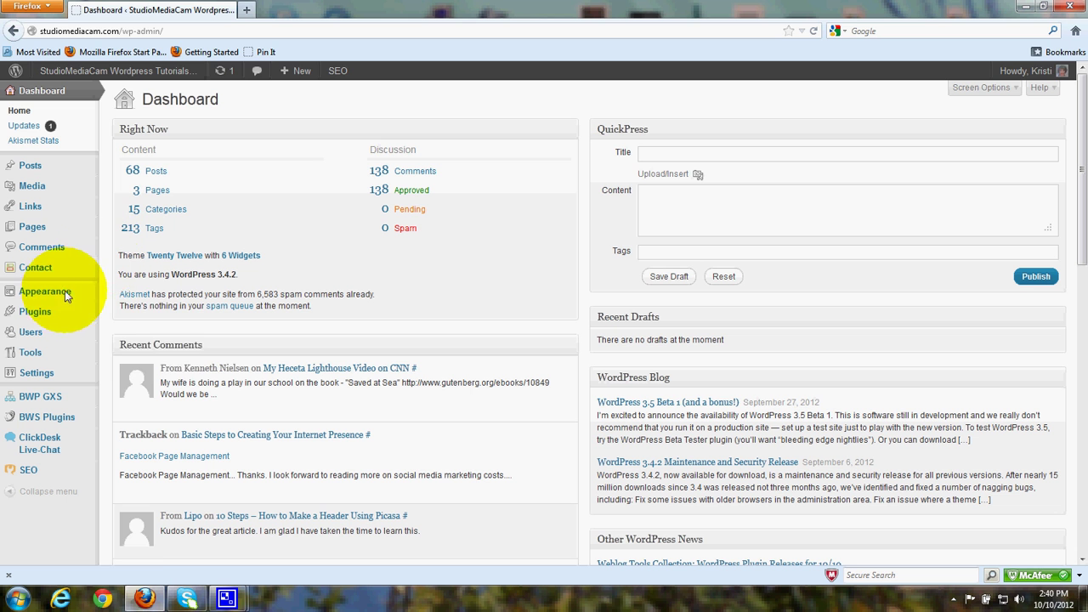
{"action": "mouse_move", "coordinate": [41, 291]}
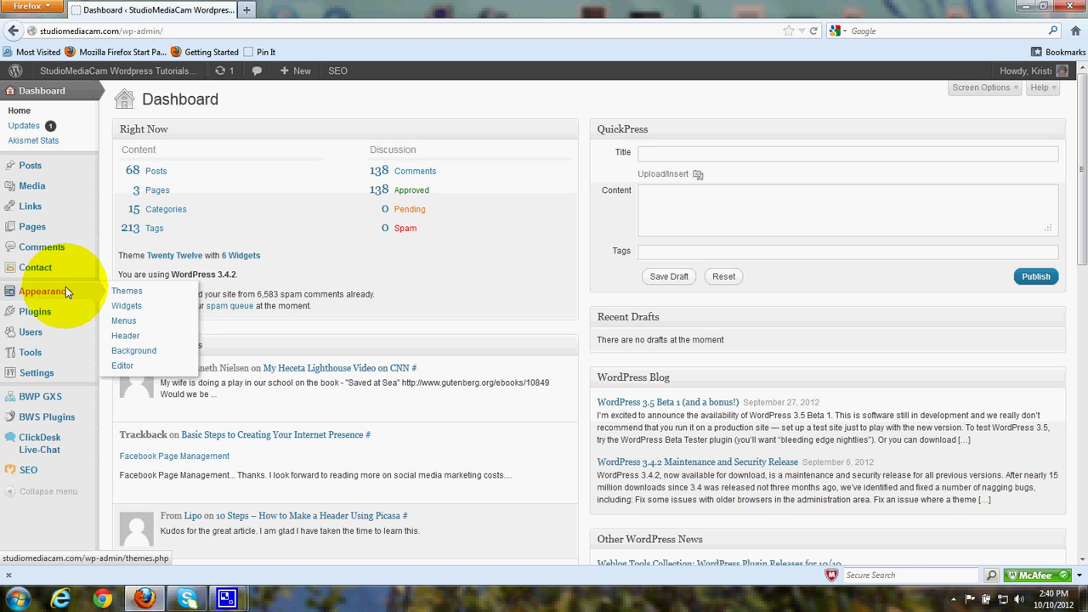
{"action": "left_click", "coordinate": [123, 294]}
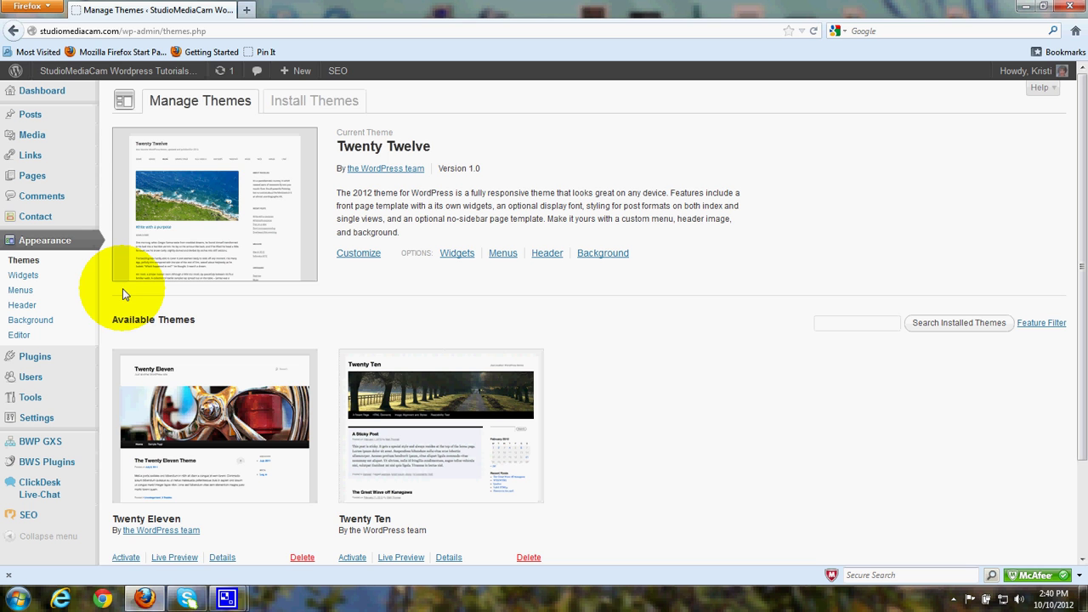
Step: Search Install Themes for 'Twenty twelve', finding it already installed among 14 results
{"action": "left_click", "coordinate": [347, 102]}
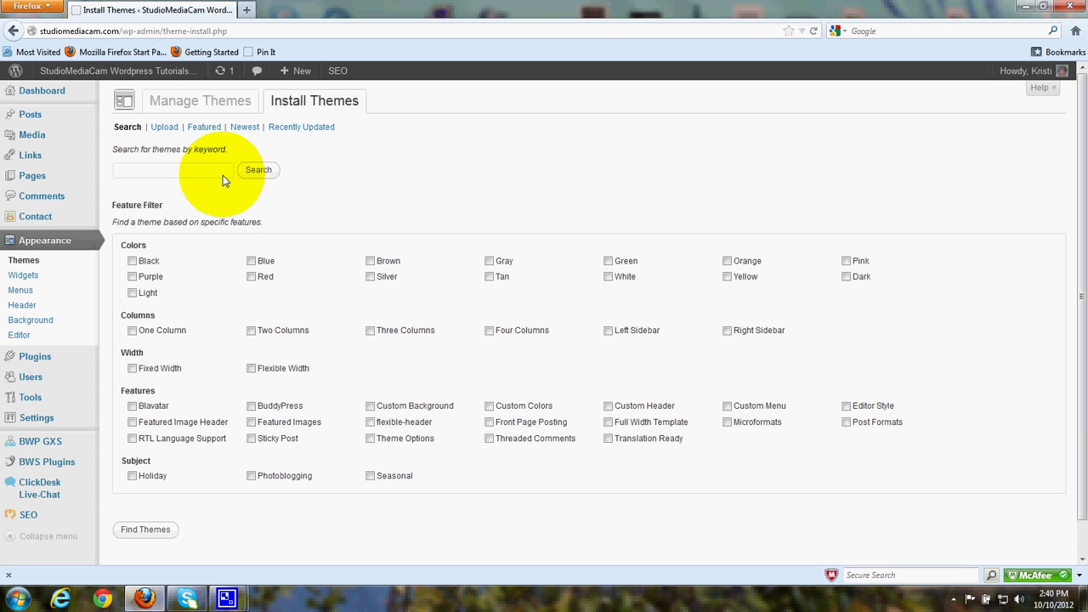
{"action": "left_click", "coordinate": [162, 175]}
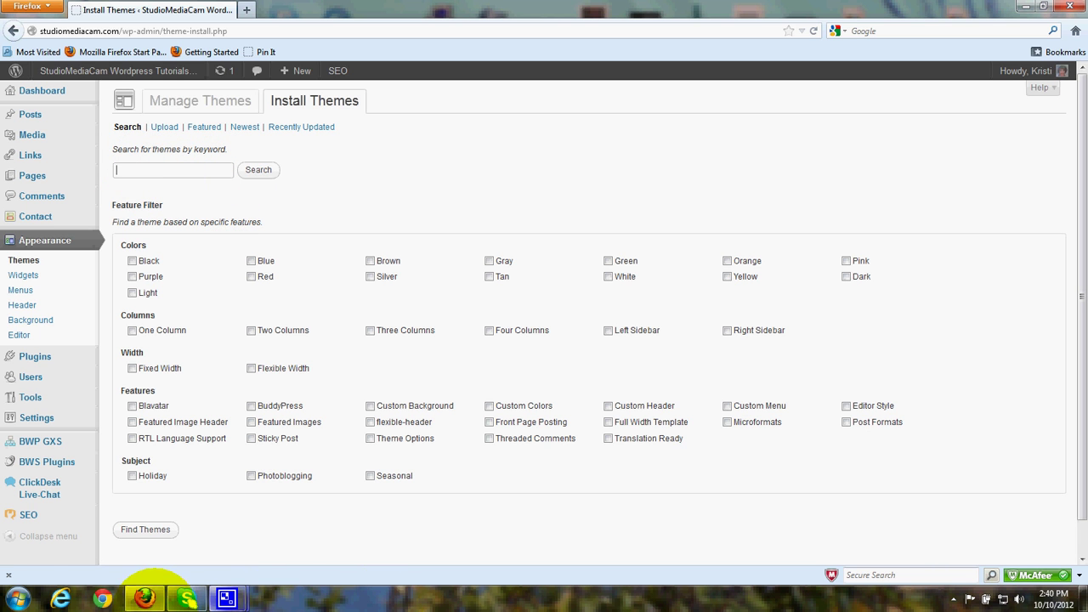
{"action": "type", "text": "t"}
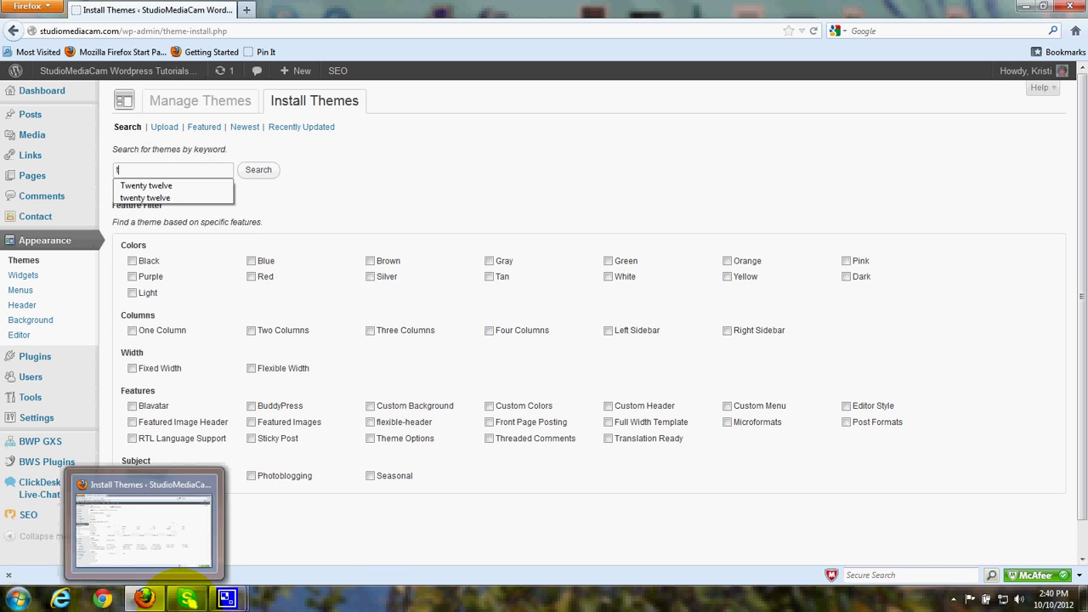
{"action": "left_click", "coordinate": [132, 185]}
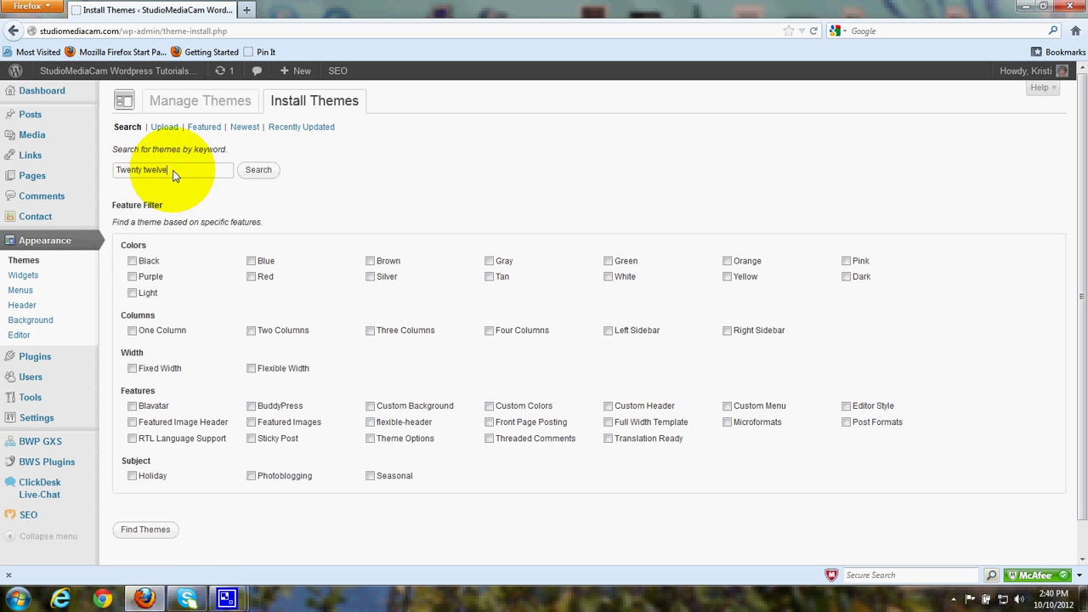
{"action": "left_click", "coordinate": [259, 170]}
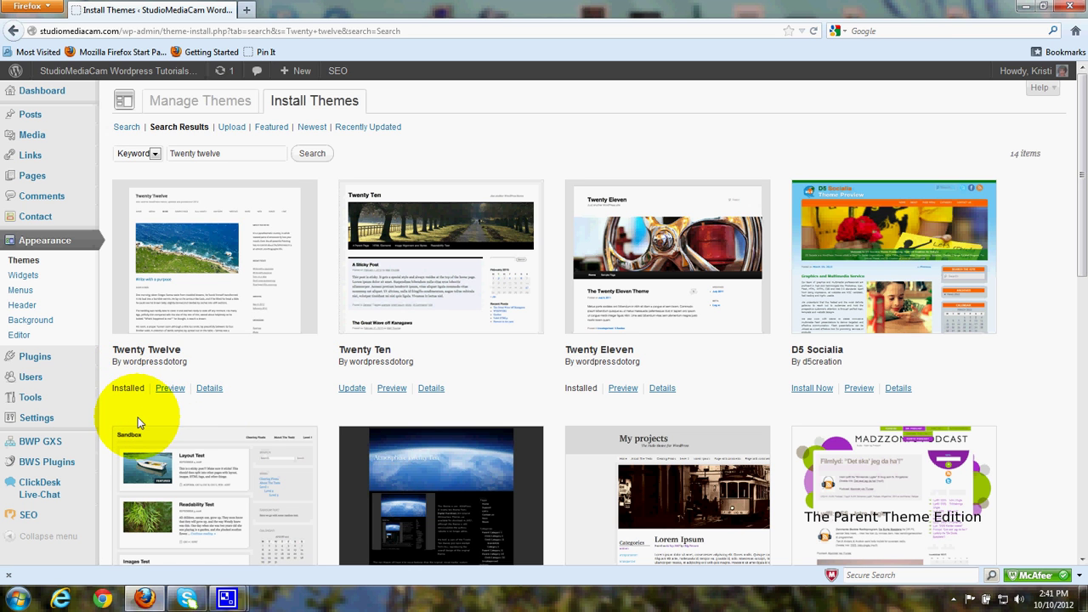
Step: Return to Manage Themes and look over Twenty Twelve's customization options
{"action": "left_click", "coordinate": [177, 102]}
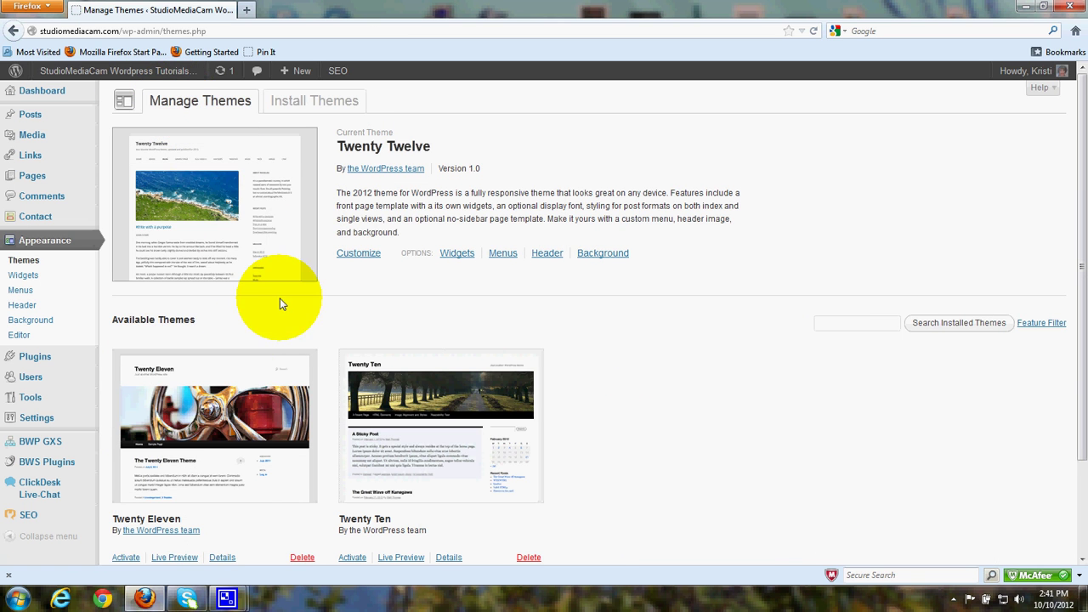
{"action": "scroll", "coordinate": [751, 425], "scroll_direction": "down", "scroll_amount": 3}
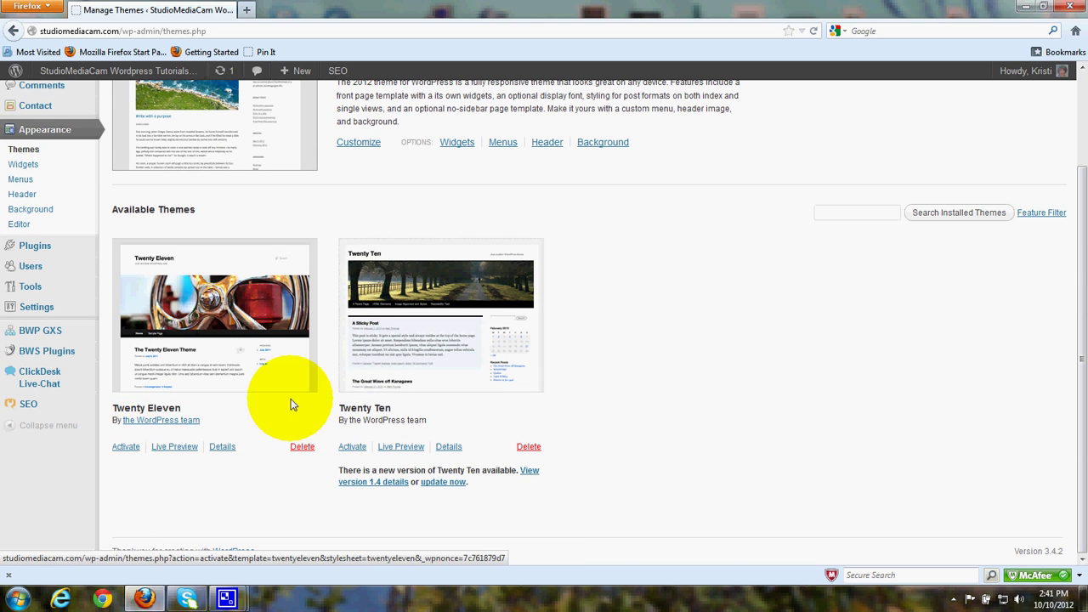
{"action": "scroll", "coordinate": [697, 374], "scroll_direction": "up", "scroll_amount": 3}
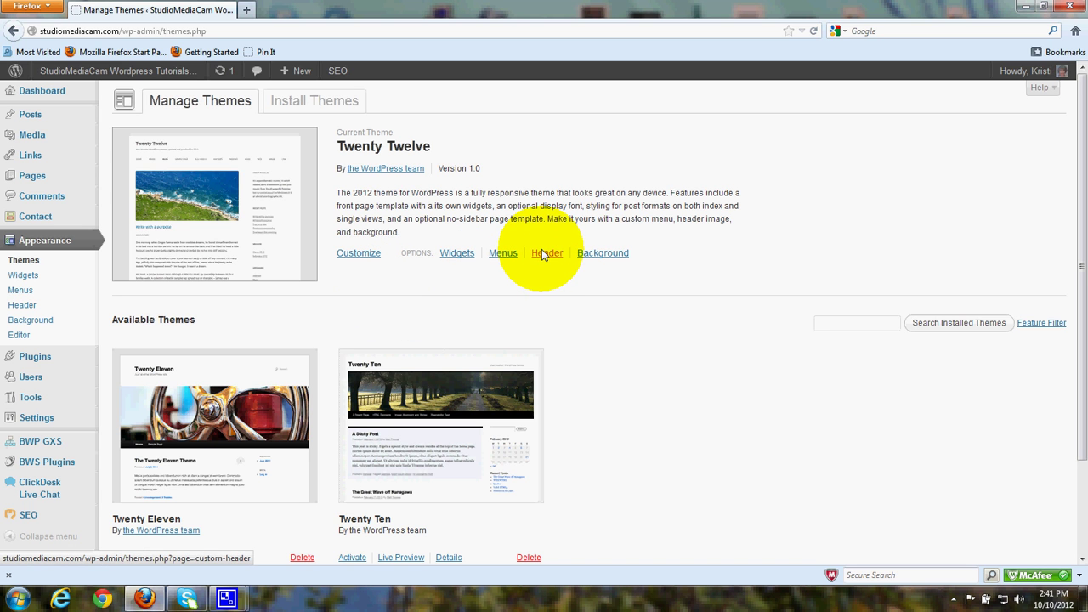
{"action": "mouse_move", "coordinate": [37, 307]}
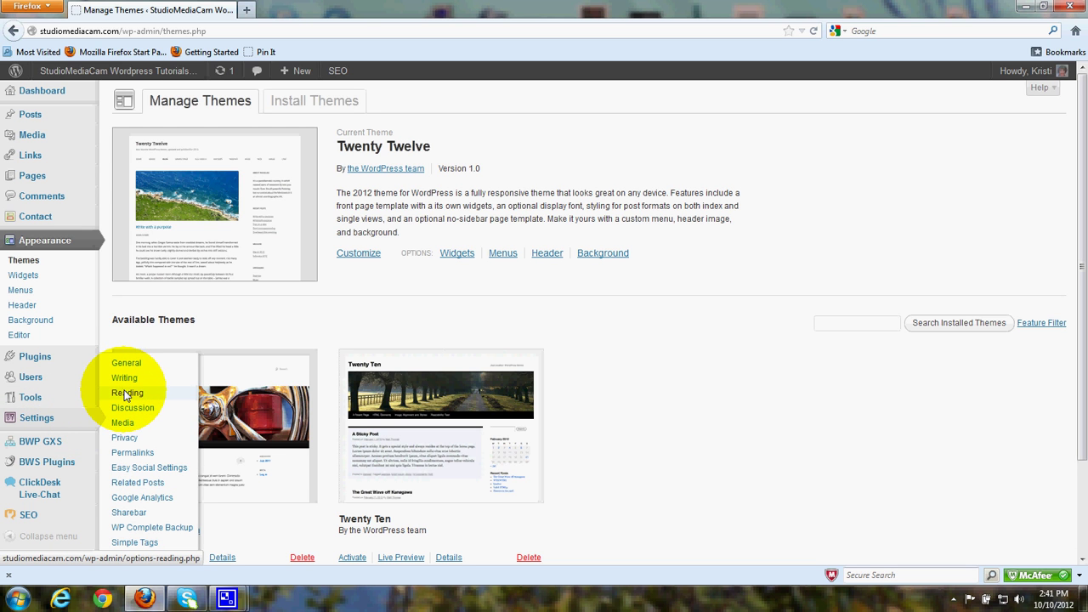
Step: Open Settings > Reading, where the front page shows the latest posts
{"action": "left_click", "coordinate": [126, 394]}
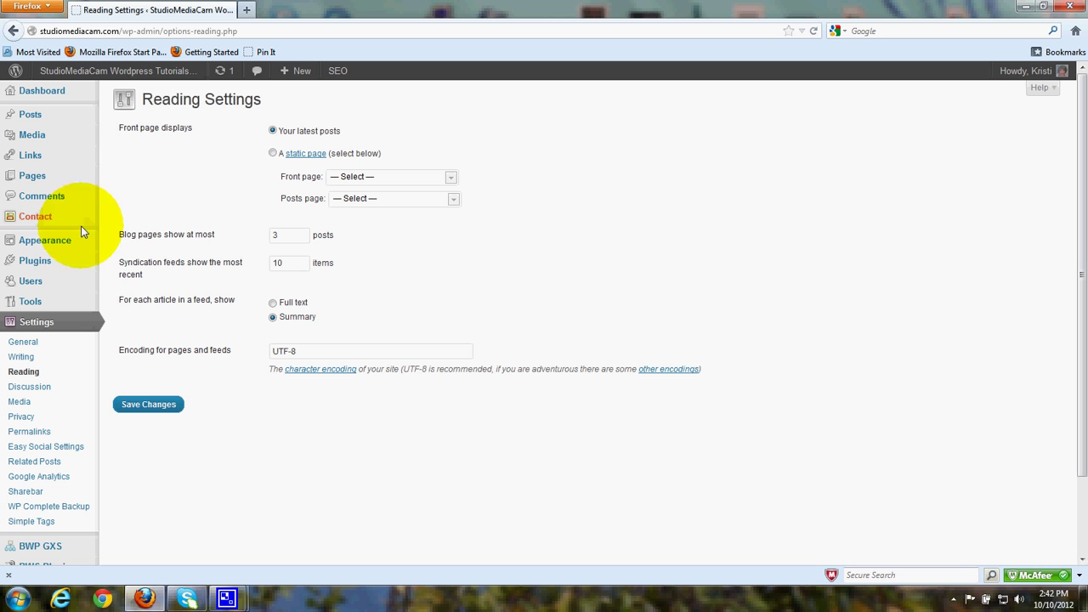
{"action": "mouse_move", "coordinate": [45, 240]}
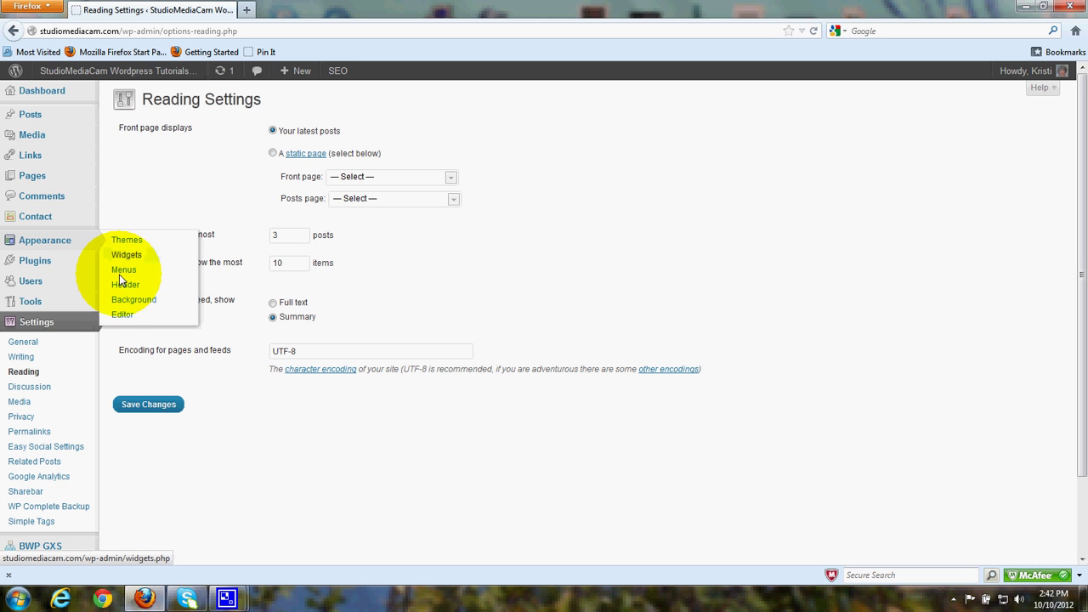
Step: In Appearance > Header, leave 'Show header text with your image' unticked
{"action": "left_click", "coordinate": [131, 287]}
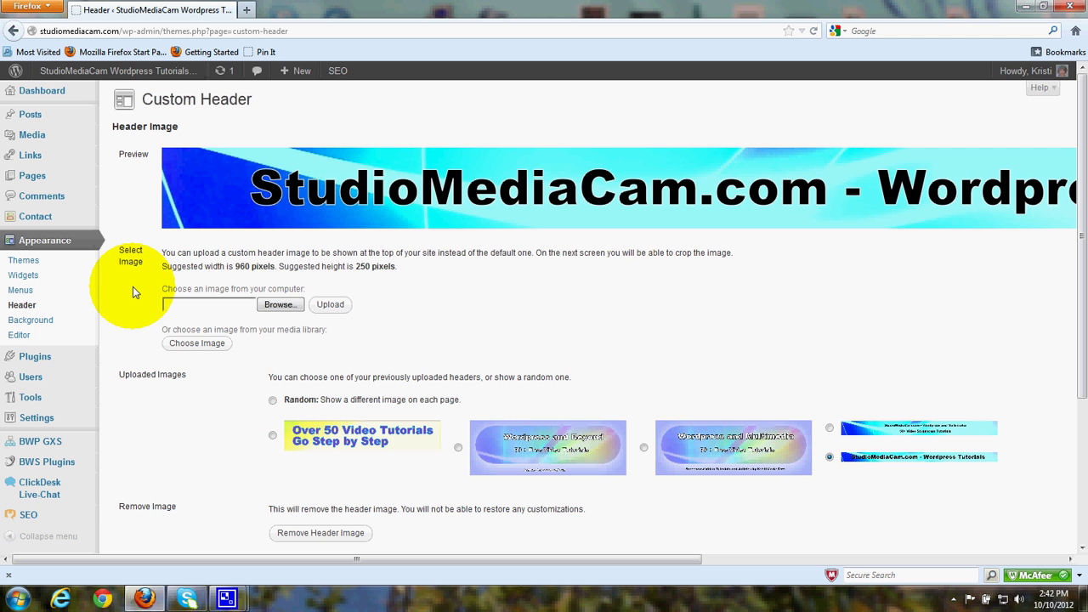
{"action": "scroll", "coordinate": [214, 444], "scroll_direction": "down", "scroll_amount": 3}
{"action": "scroll", "coordinate": [214, 444], "scroll_direction": "down", "scroll_amount": 1}
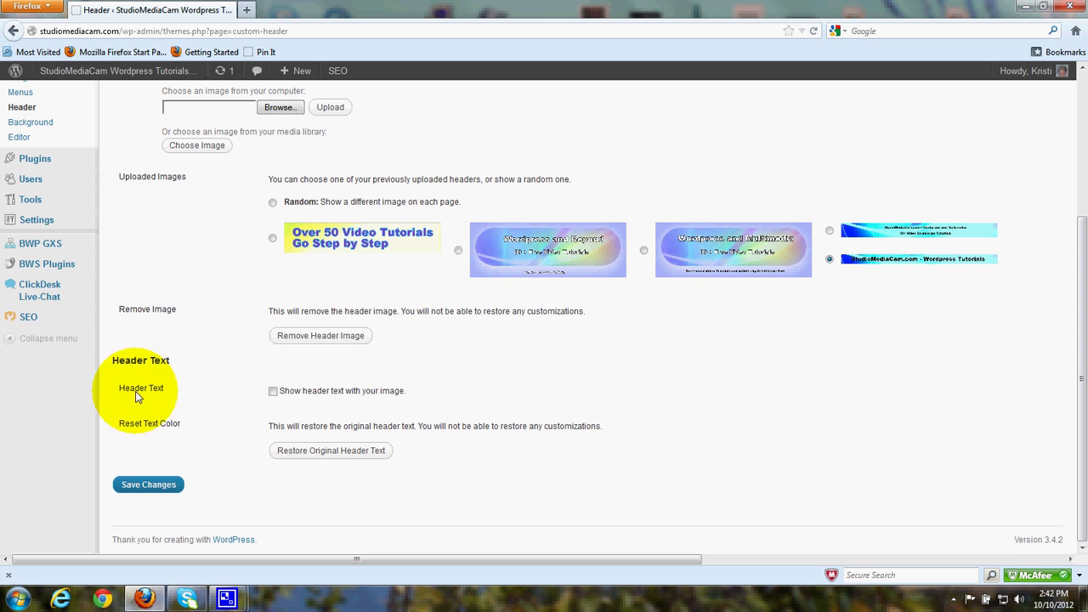
{"action": "left_click", "coordinate": [272, 392]}
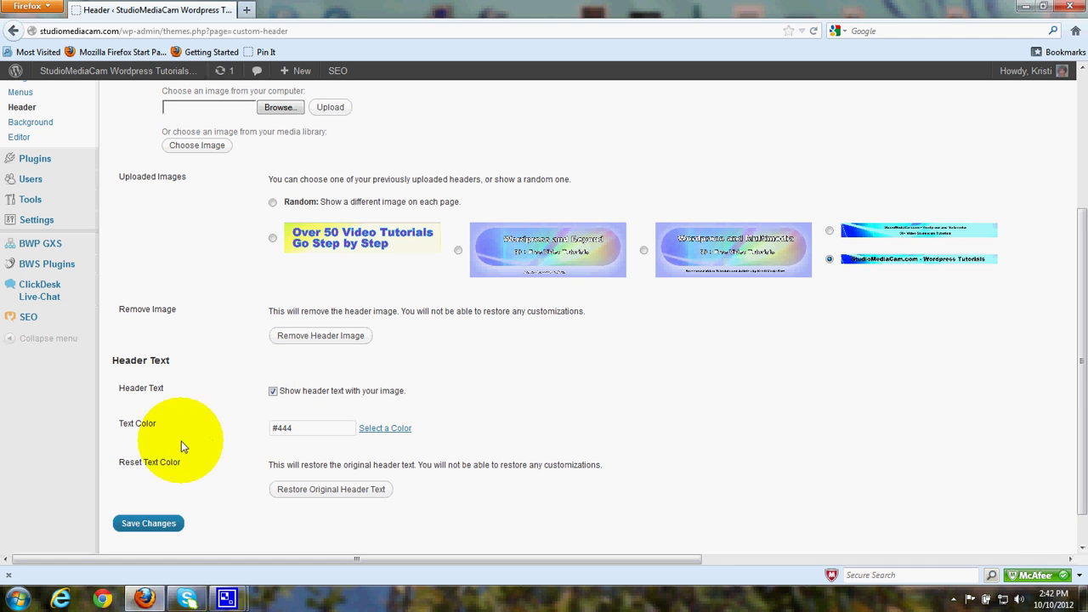
{"action": "left_click", "coordinate": [374, 427]}
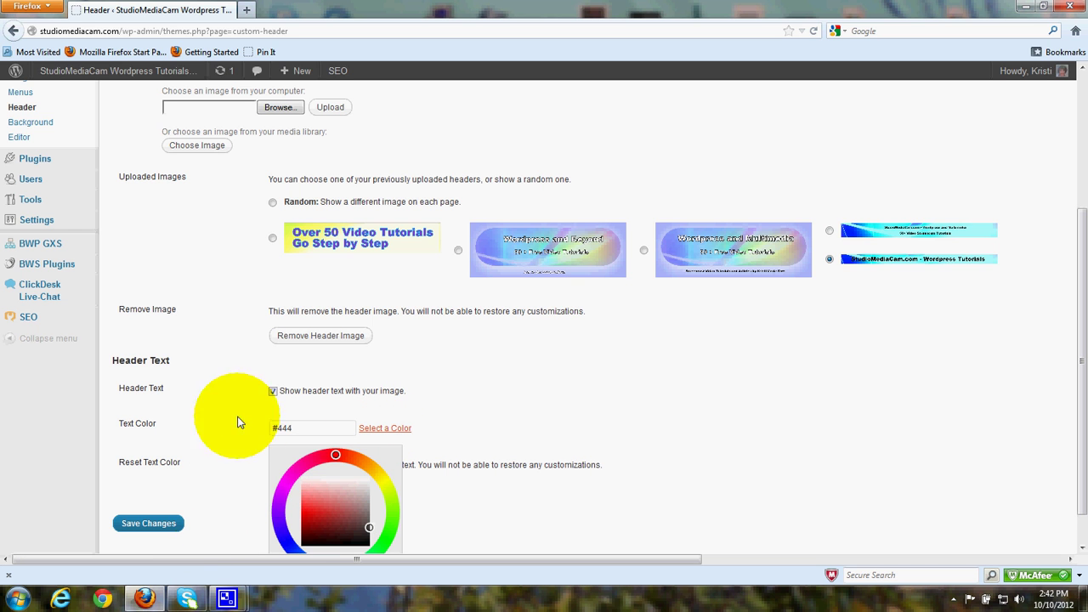
{"action": "left_click", "coordinate": [264, 397]}
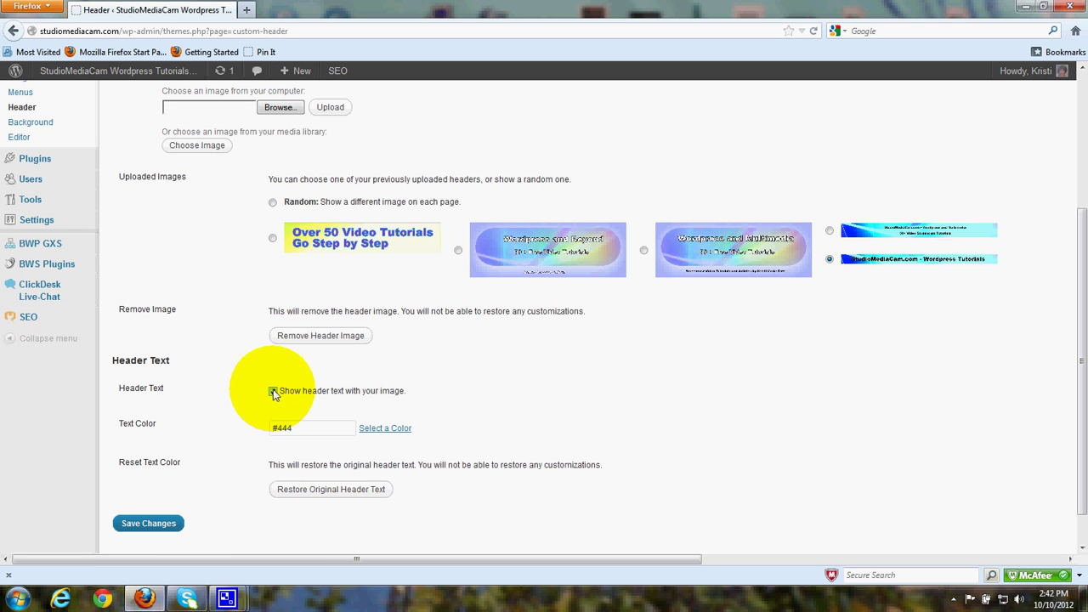
{"action": "left_click", "coordinate": [273, 392]}
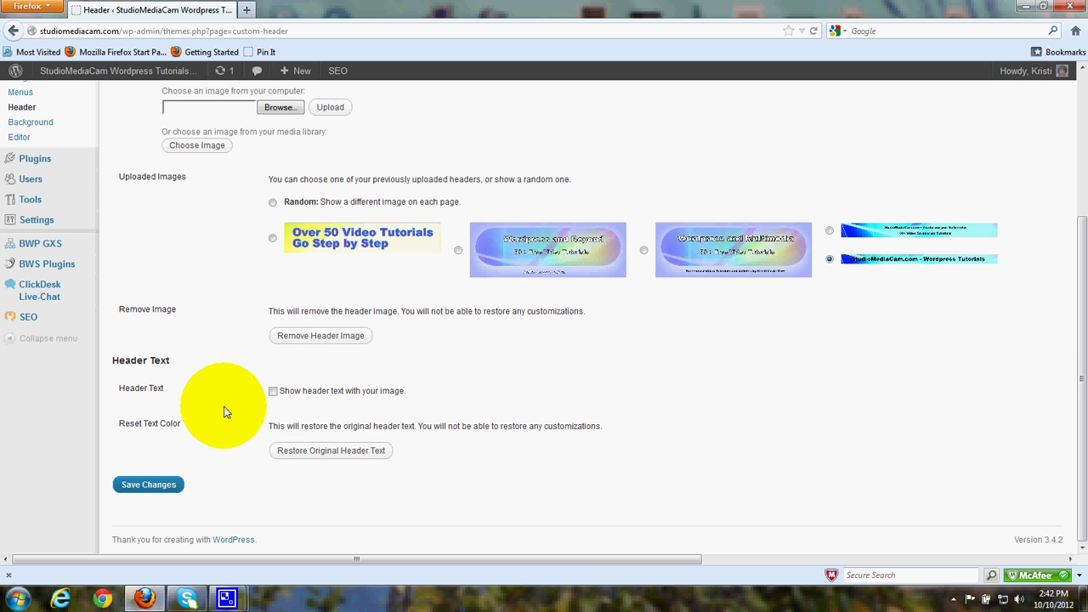
Step: Save the Custom Header page with header text off, getting the 'Header updated' confirmation
{"action": "scroll", "coordinate": [225, 408], "scroll_direction": "up", "scroll_amount": 5}
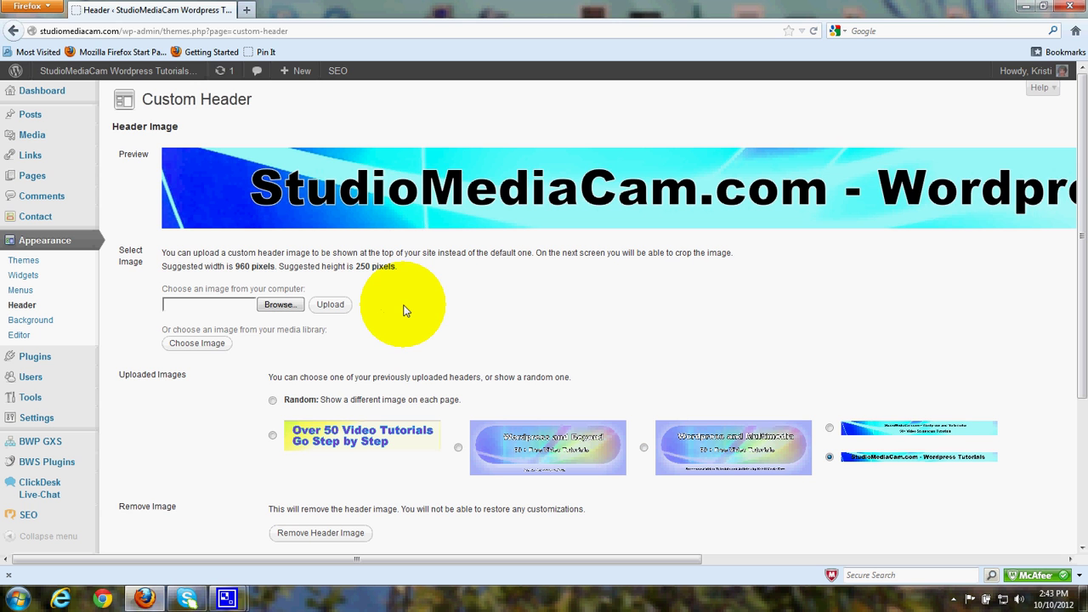
{"action": "scroll", "coordinate": [167, 394], "scroll_direction": "down", "scroll_amount": 2}
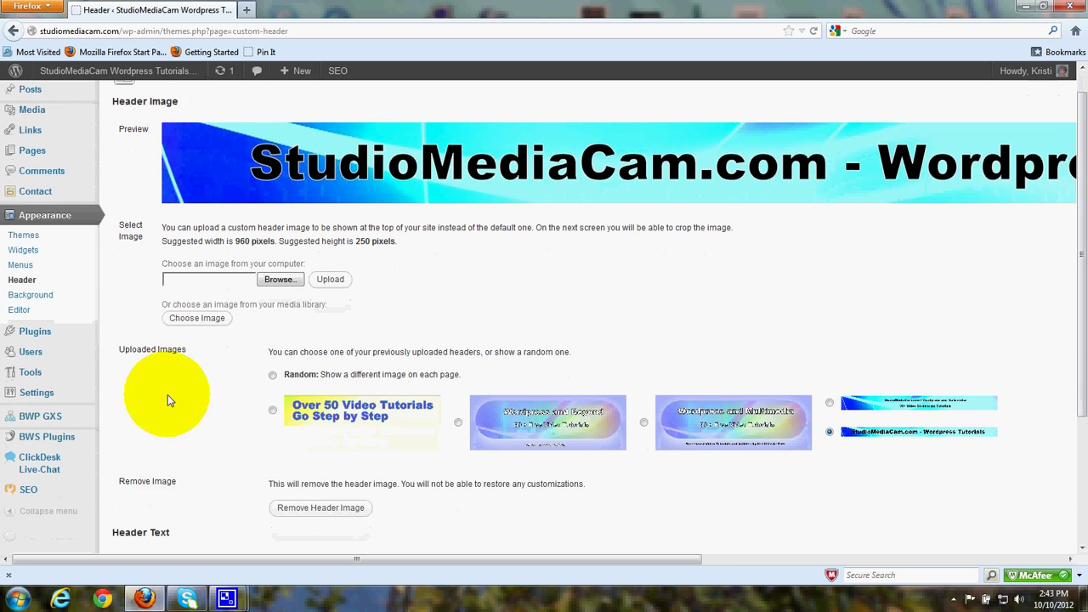
{"action": "scroll", "coordinate": [201, 428], "scroll_direction": "down", "scroll_amount": 2}
{"action": "left_click", "coordinate": [167, 486]}
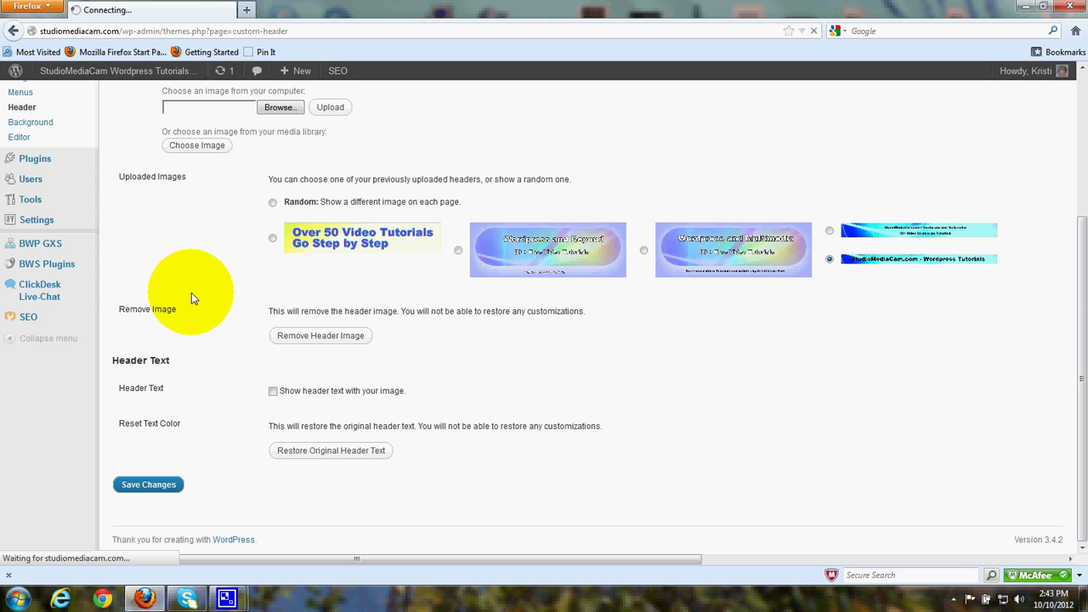
{"action": "scroll", "coordinate": [212, 293], "scroll_direction": "up", "scroll_amount": 4}
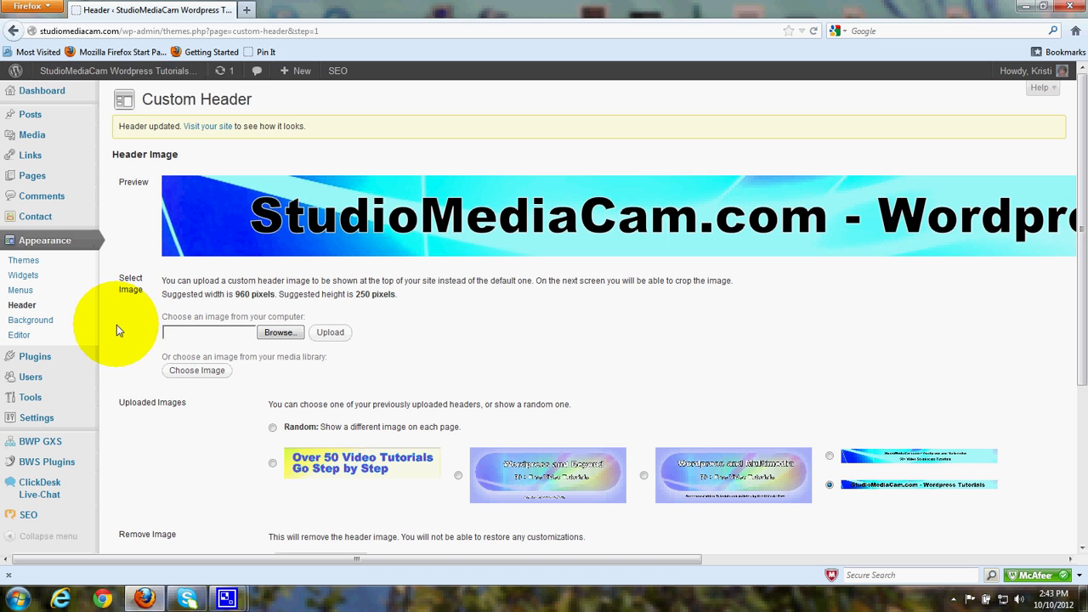
{"action": "mouse_move", "coordinate": [117, 70]}
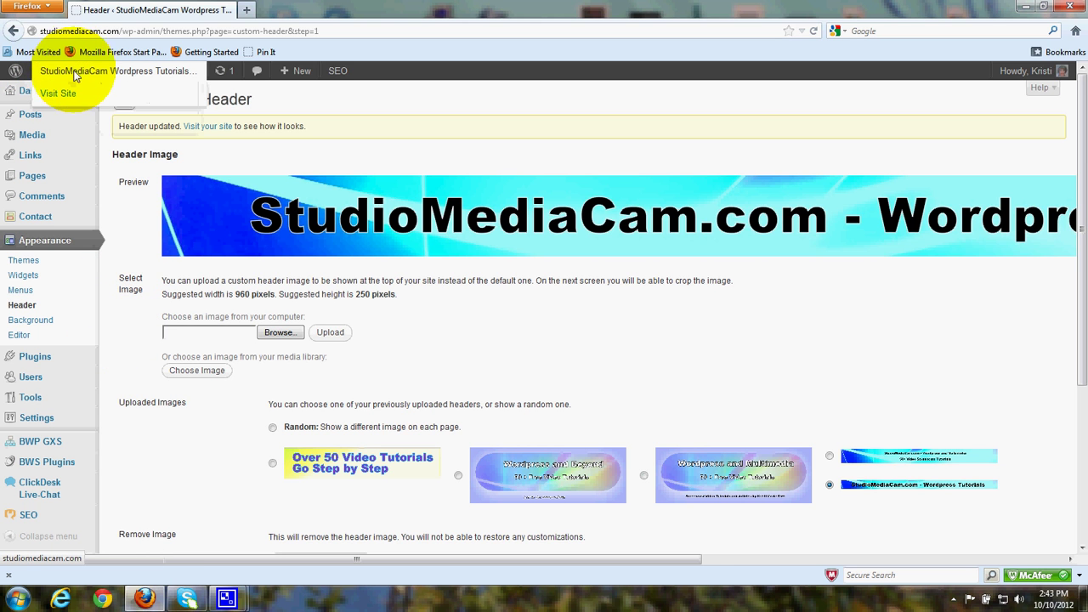
Step: Visit the live site, expand and collapse Affiliate Marketing, and scroll the banner-only home page
{"action": "left_click", "coordinate": [69, 92]}
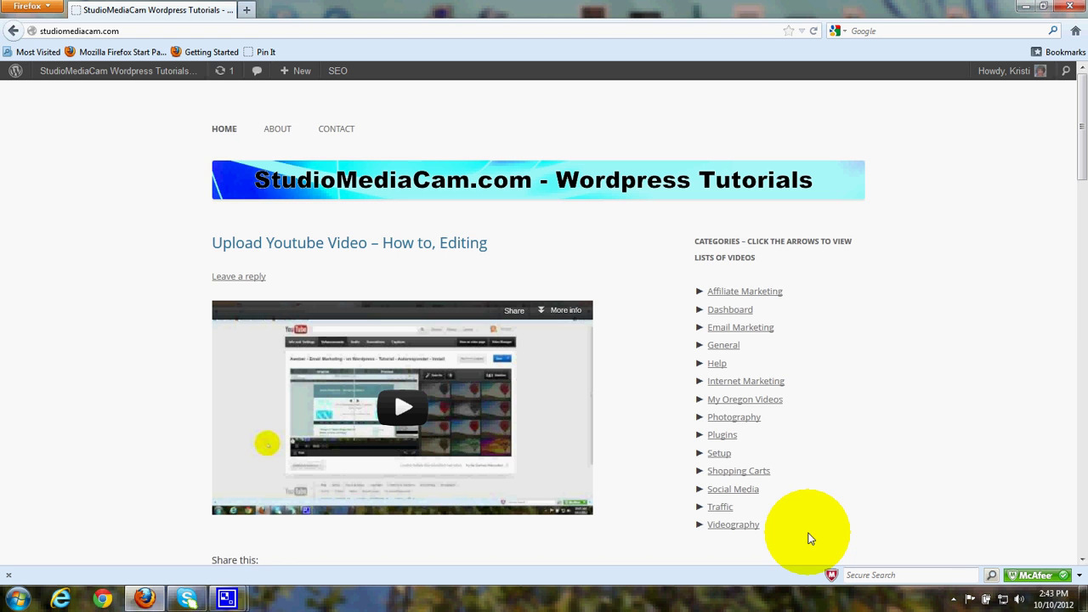
{"action": "left_click", "coordinate": [699, 293]}
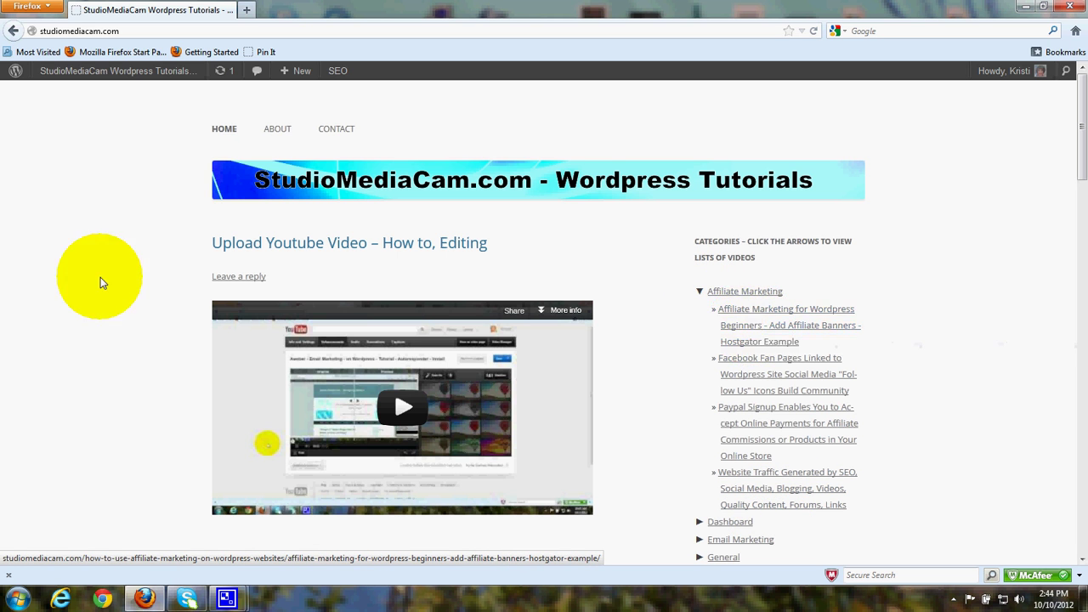
{"action": "left_click", "coordinate": [701, 289]}
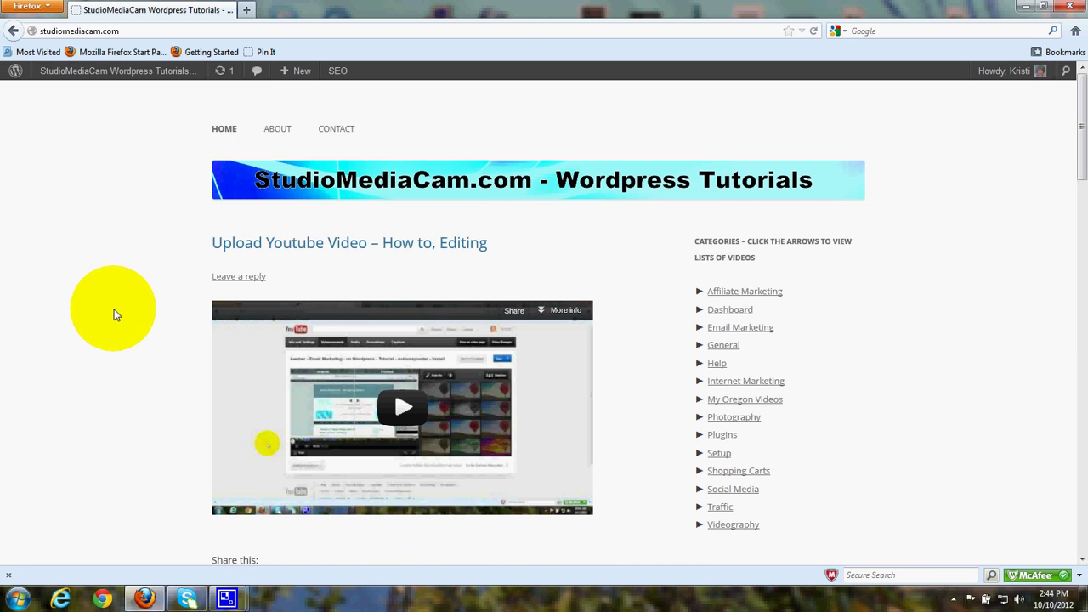
{"action": "scroll", "coordinate": [111, 313], "scroll_direction": "down", "scroll_amount": 5}
{"action": "scroll", "coordinate": [106, 315], "scroll_direction": "down", "scroll_amount": 4}
{"action": "scroll", "coordinate": [102, 315], "scroll_direction": "down", "scroll_amount": 10}
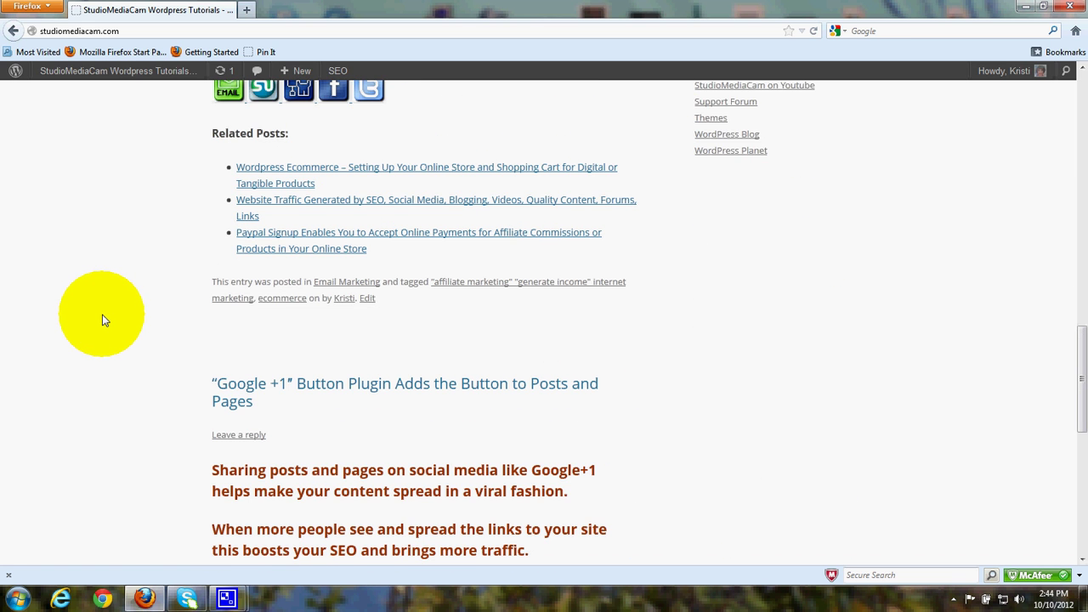
{"action": "scroll", "coordinate": [102, 314], "scroll_direction": "up", "scroll_amount": 1}
{"action": "scroll", "coordinate": [100, 320], "scroll_direction": "up", "scroll_amount": 5}
{"action": "scroll", "coordinate": [85, 365], "scroll_direction": "up", "scroll_amount": 15}
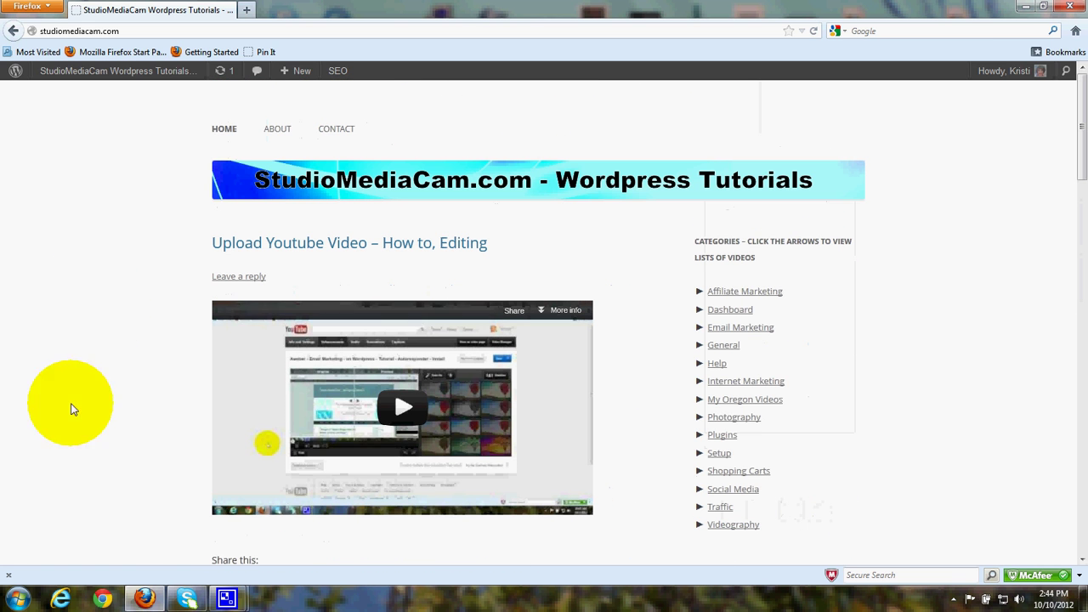
{"action": "left_click", "coordinate": [226, 598]}
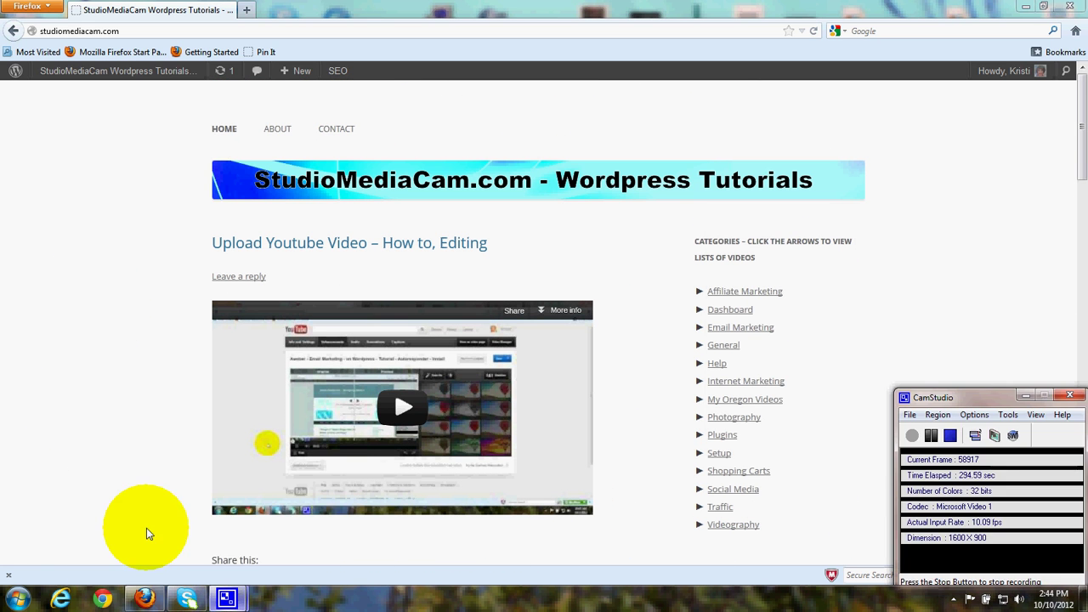